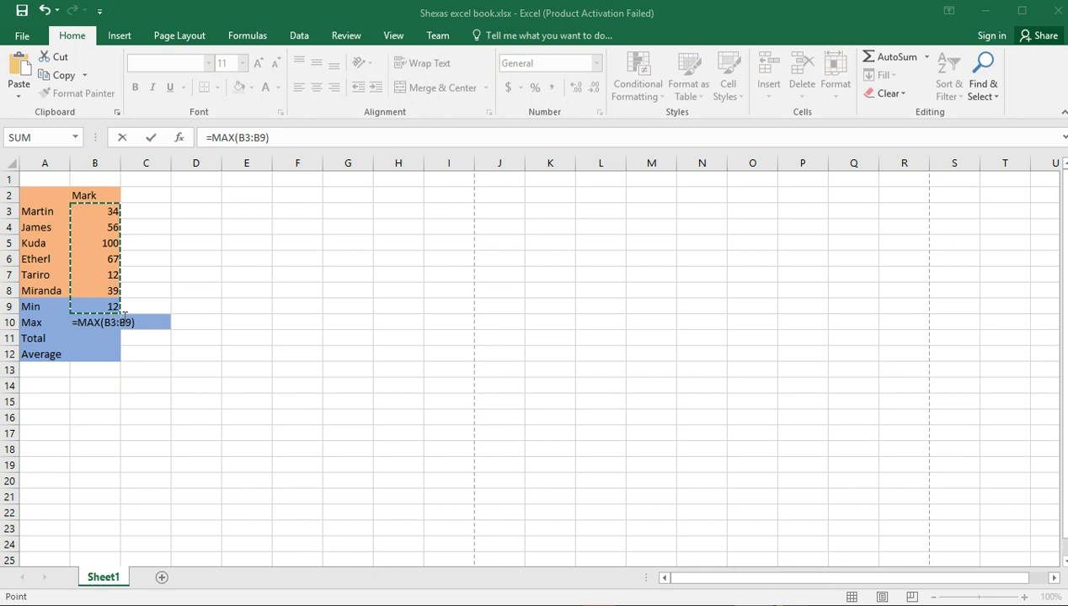
Correct the MAX formula in cell B10 so that it covers only the marks in B3:B8
click(126, 323)
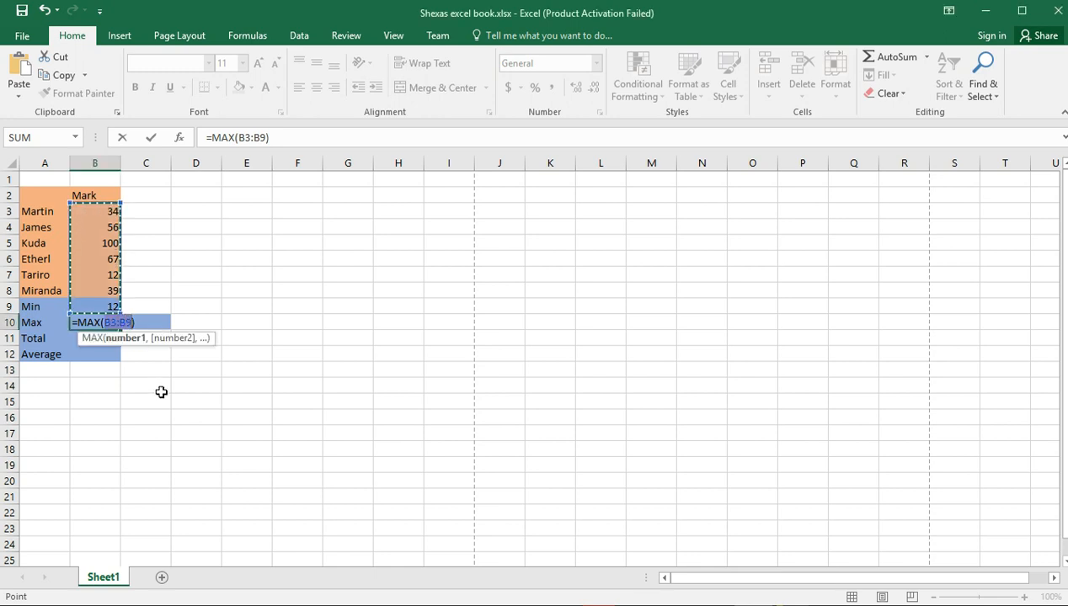
click(129, 322)
key(BackSpace)
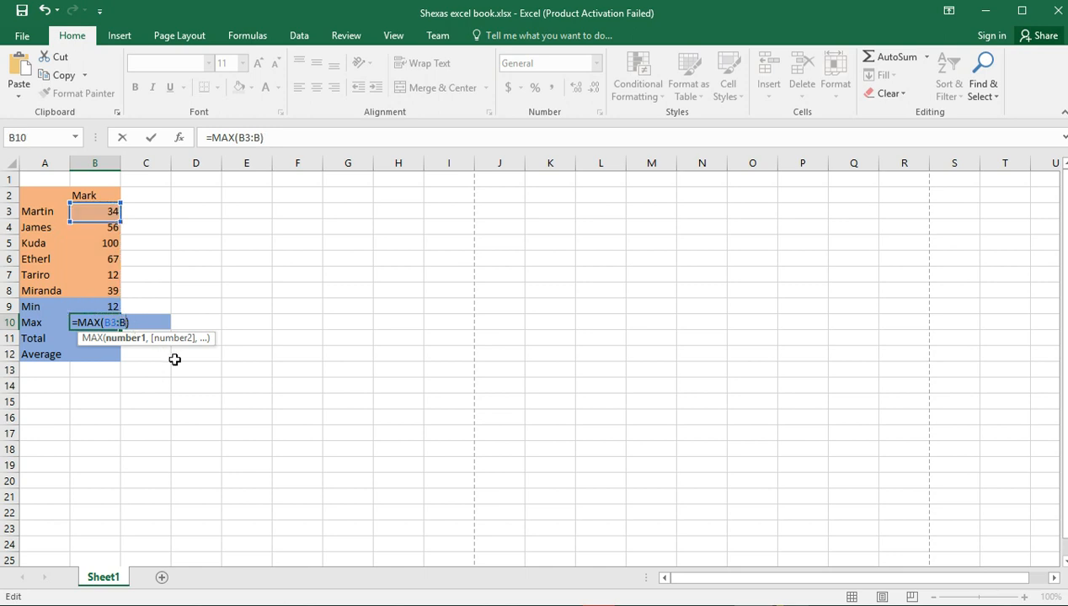
key(BackSpace)
click(112, 291)
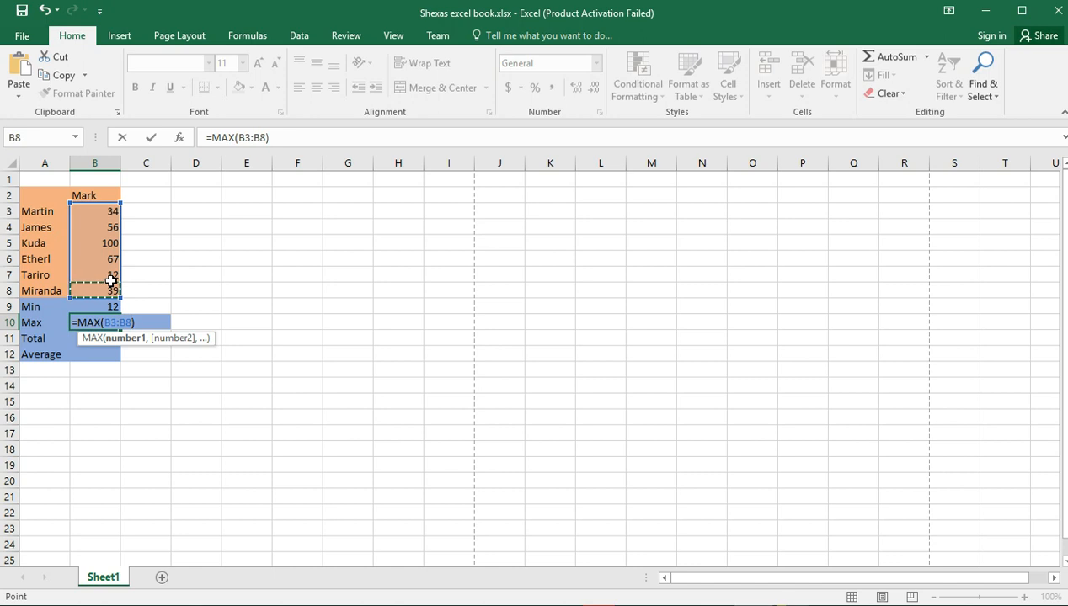
key(Return)
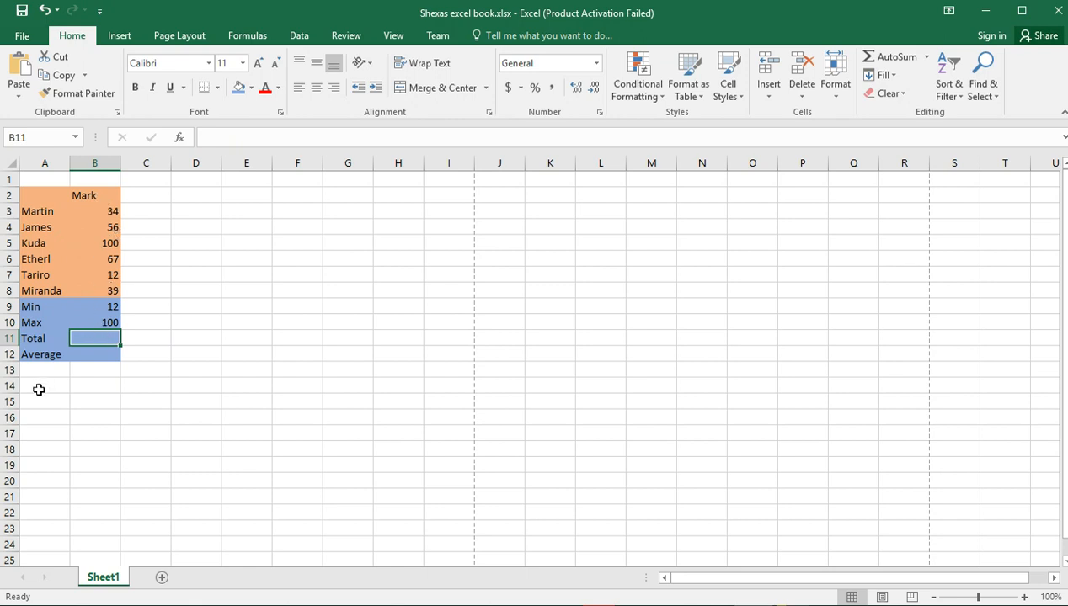
Insert a SUM function in the Total cell B11 and clear its suggested range
click(927, 57)
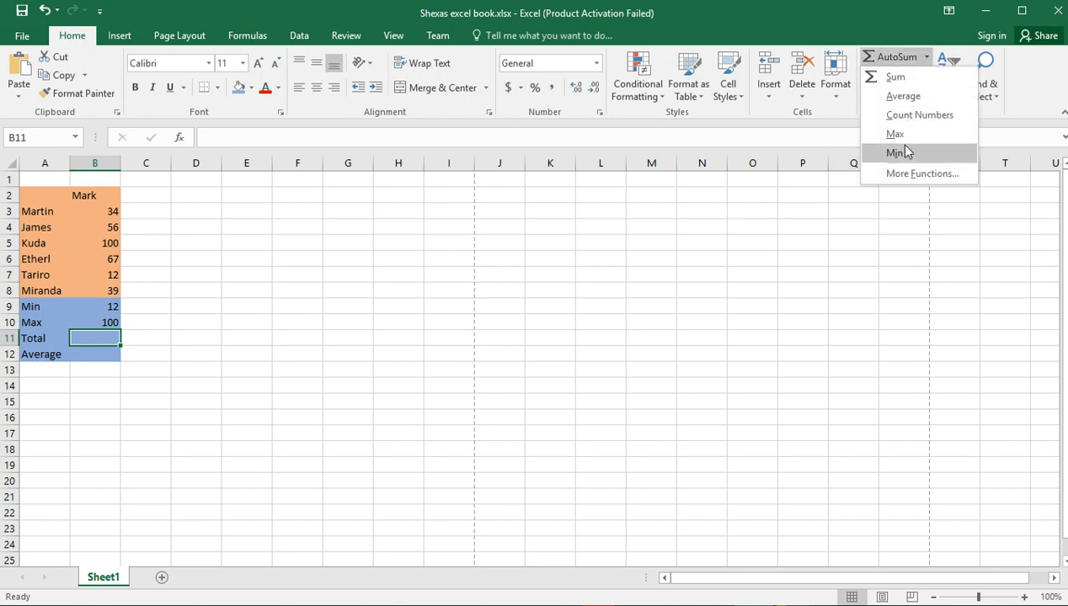
click(893, 77)
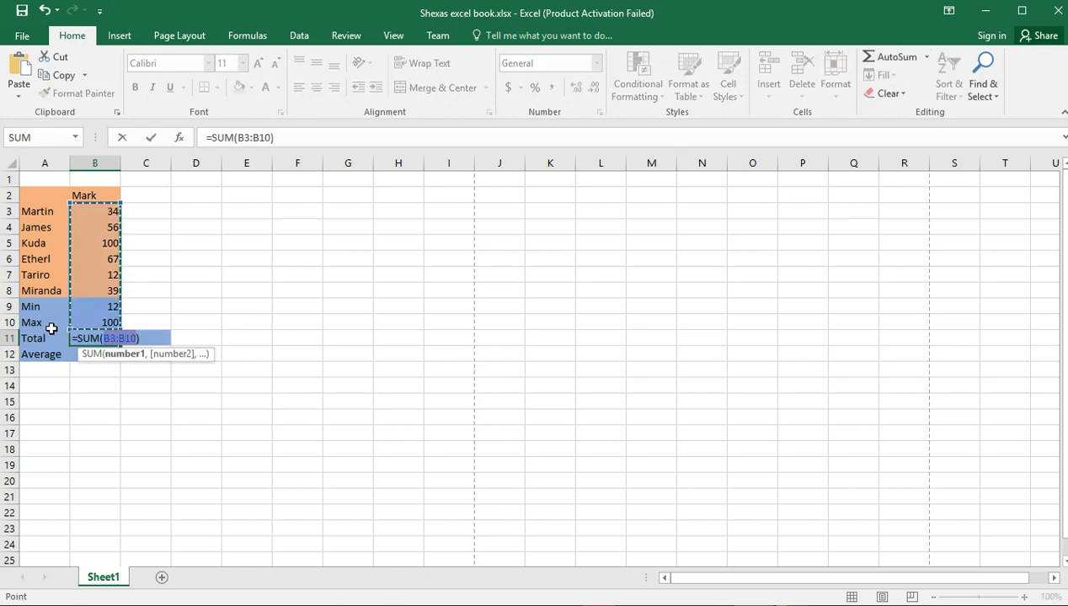
click(138, 338)
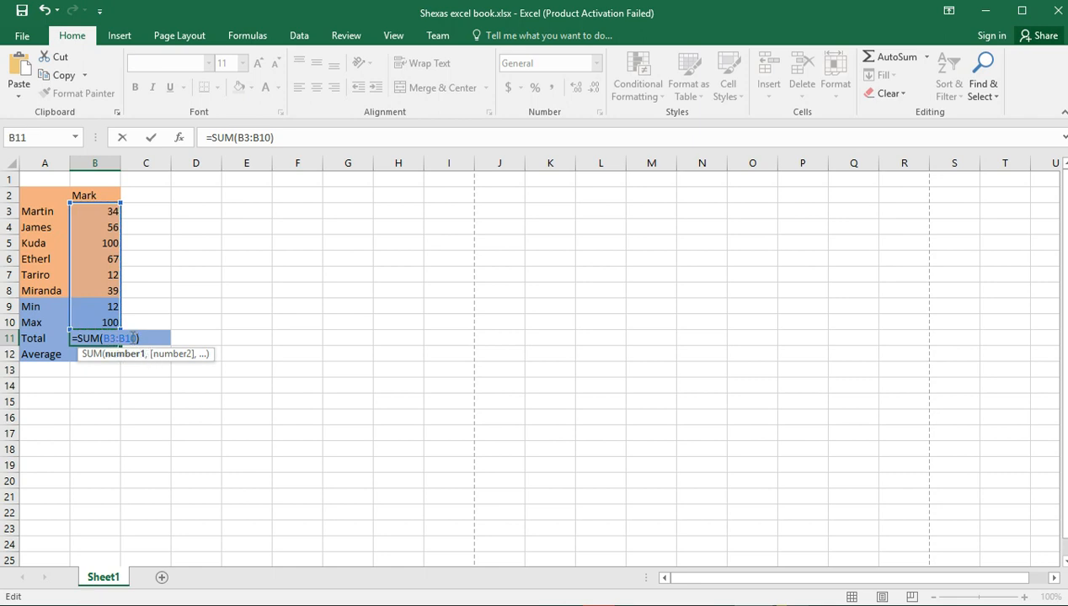
key(BackSpace)
key(BackSpace)
key(BackSpace)
key(BackSpace)
key(BackSpace)
key(BackSpace)
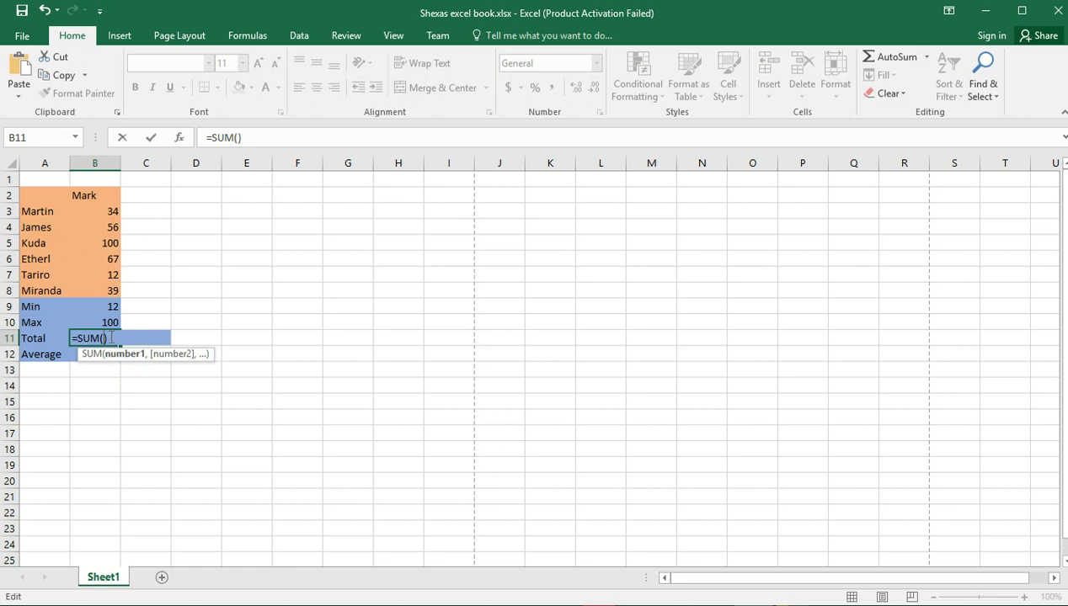
Complete the SUM formula in B11 with the marks range B3:B8
click(110, 213)
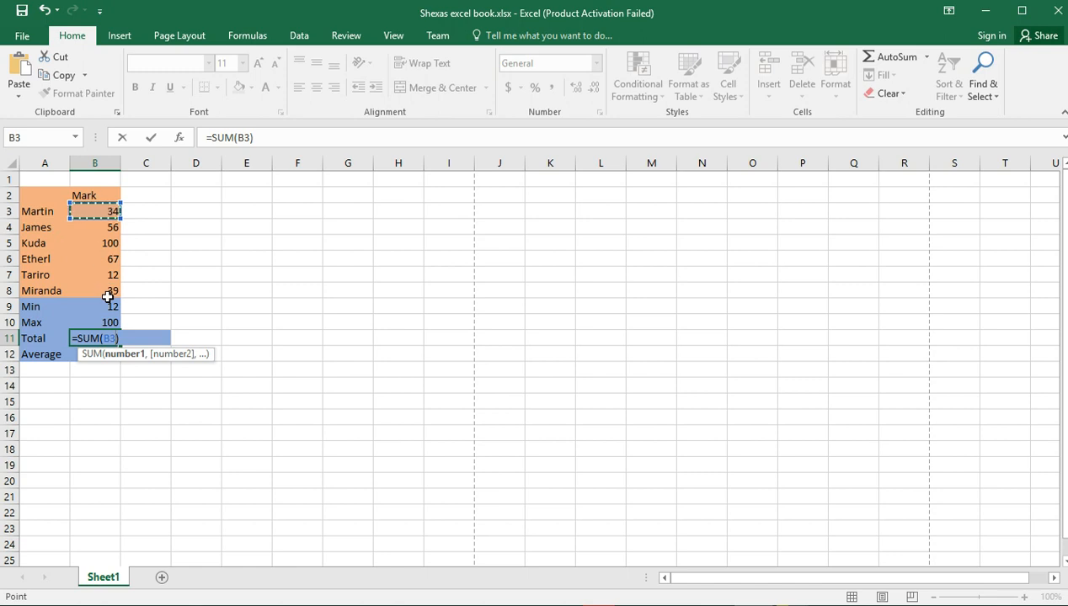
key(F8)
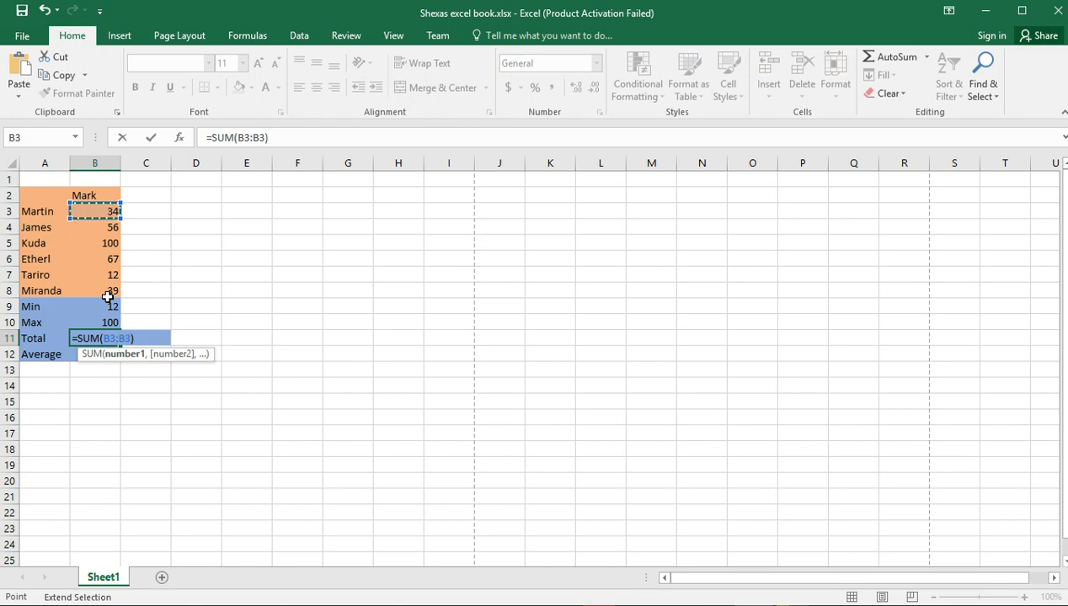
key(BackSpace)
key(BackSpace)
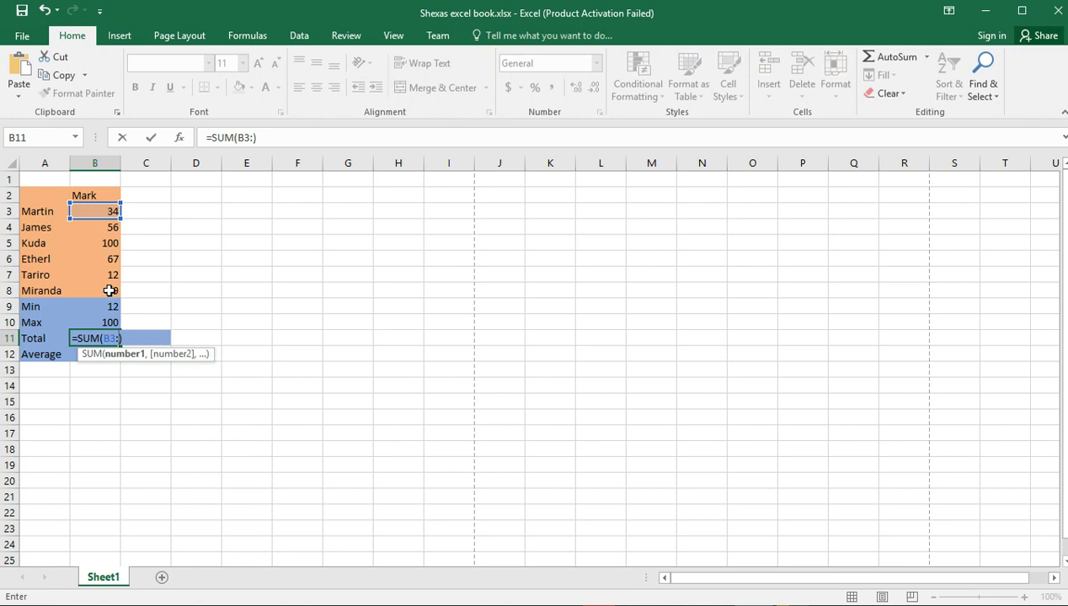
click(109, 290)
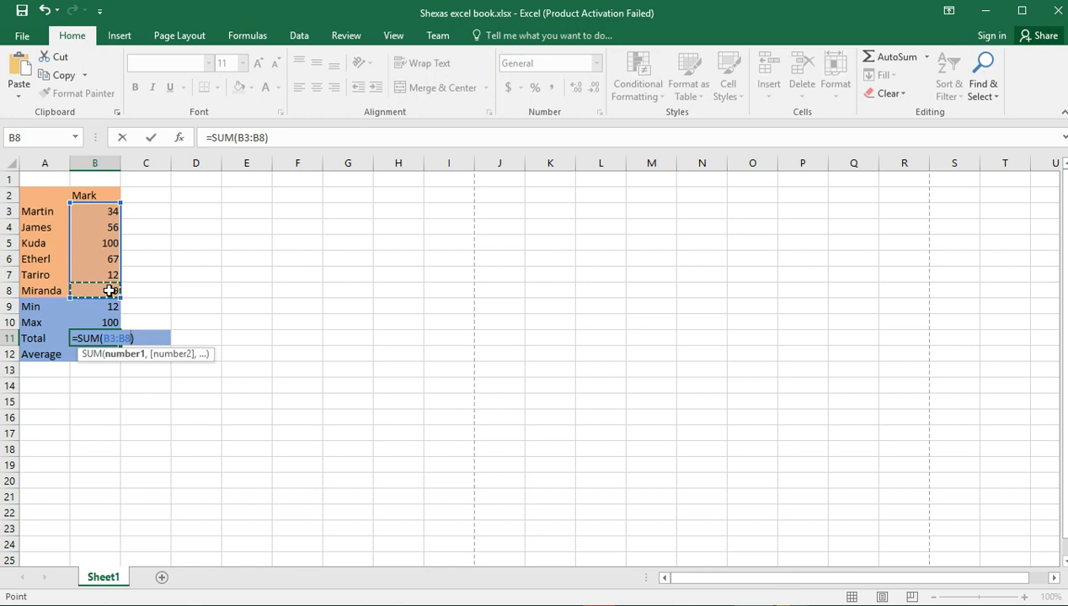
key(Return)
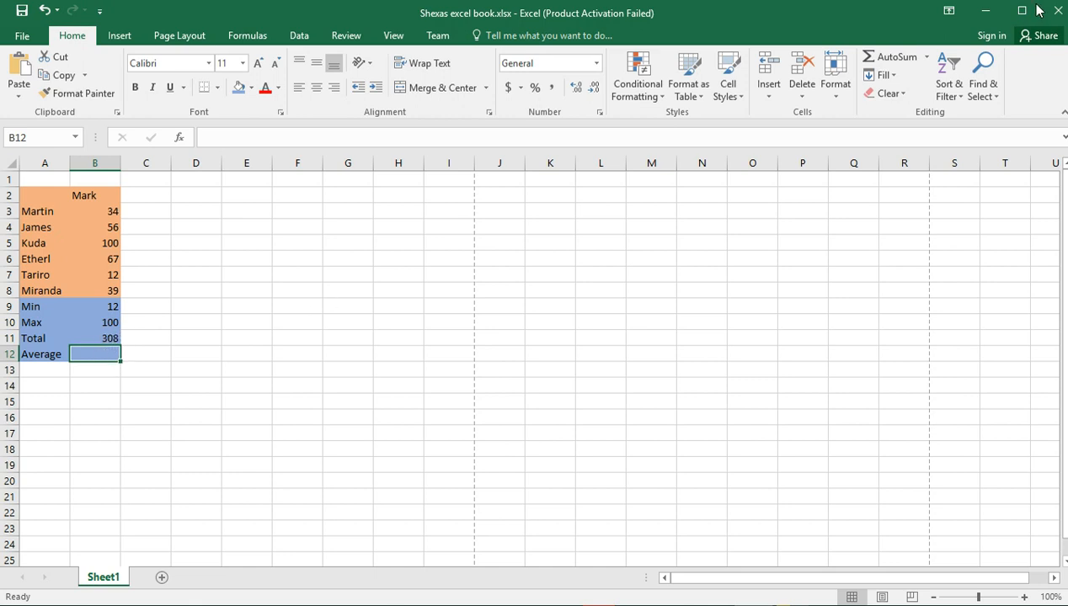
Calculate the average mark in cell B12 with an AVERAGE function over B3:B8
click(926, 63)
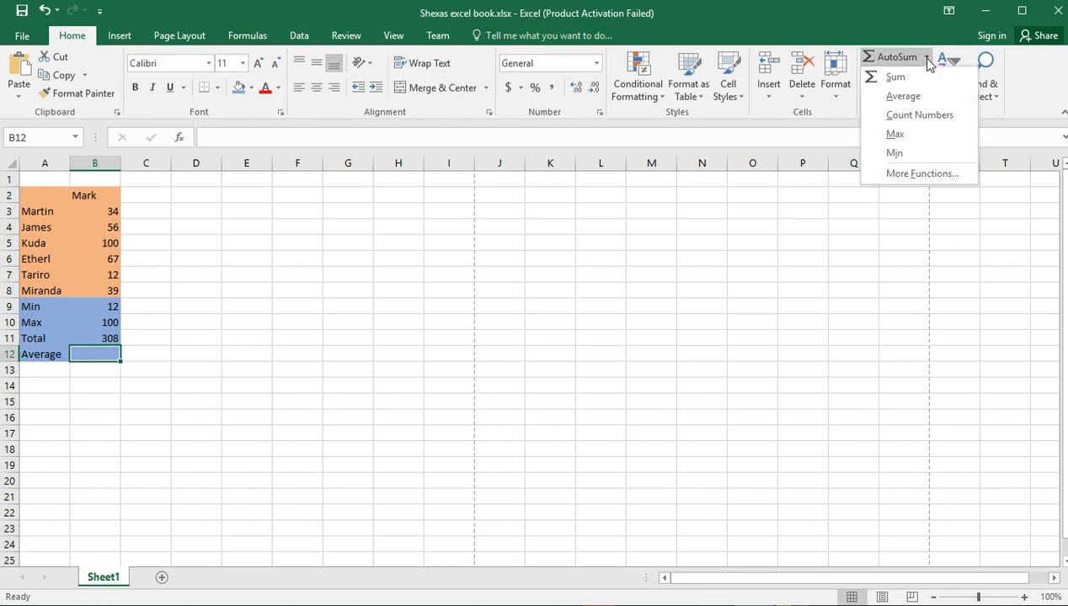
click(909, 97)
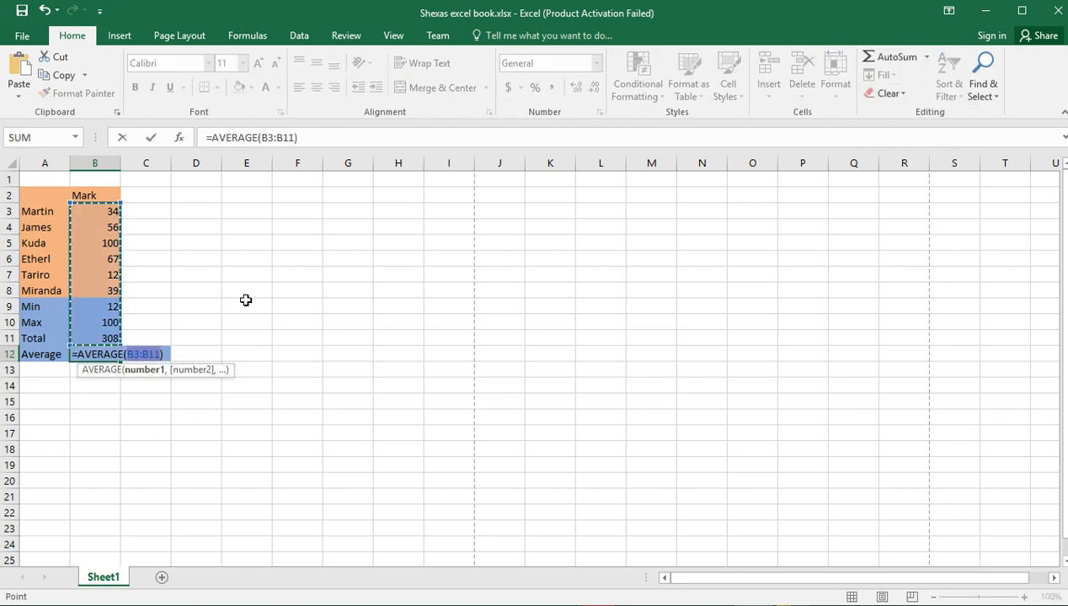
click(161, 358)
key(BackSpace)
key(BackSpace)
key(BackSpace)
key(BackSpace)
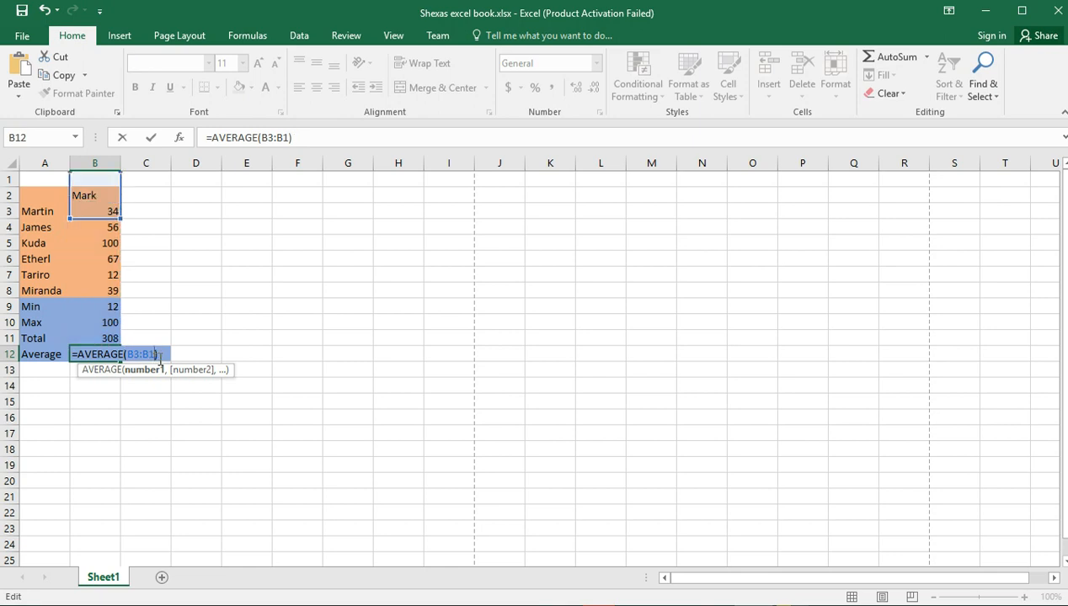
text(:)
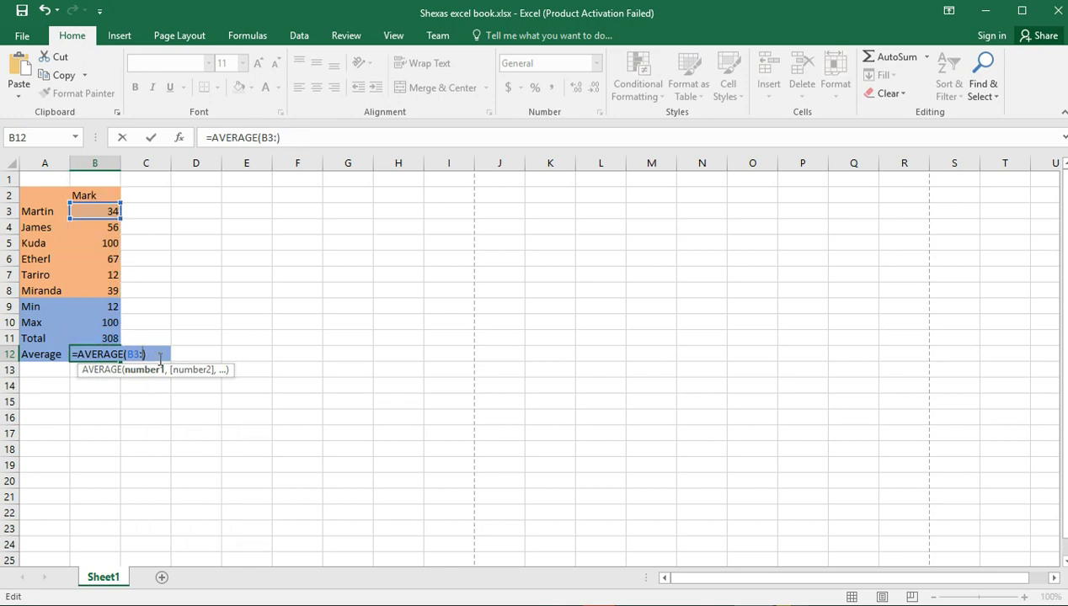
click(90, 288)
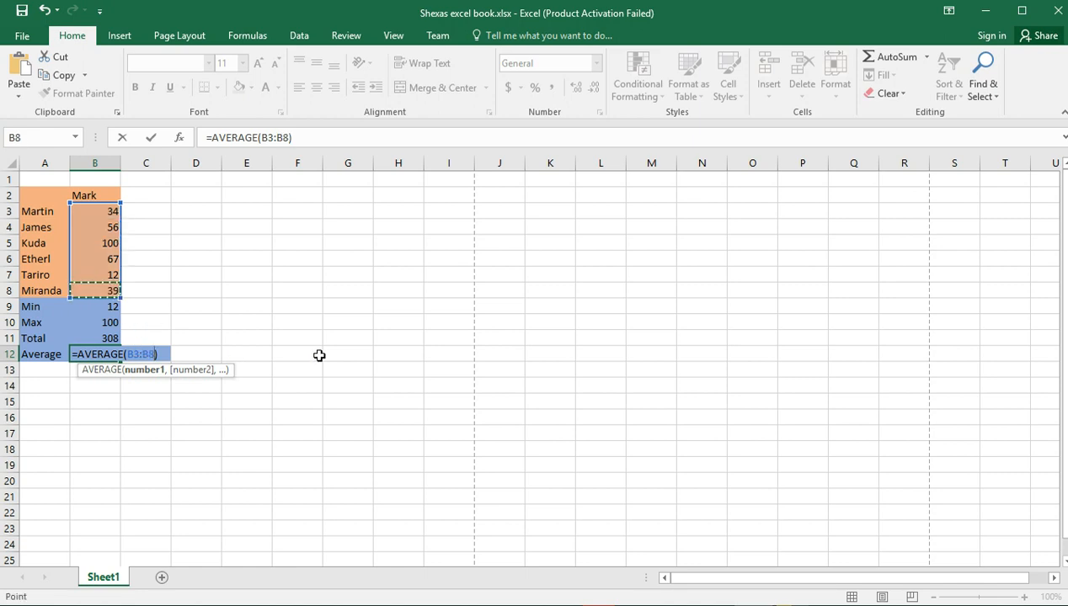
key(Return)
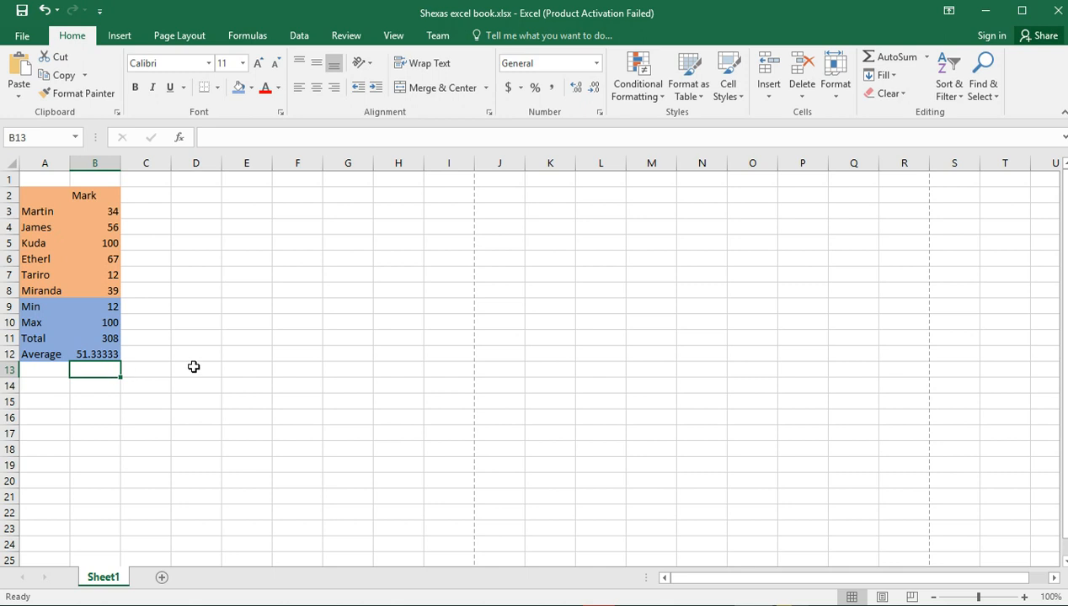
Format the average in B12 as a Number with 0 decimal places
click(103, 355)
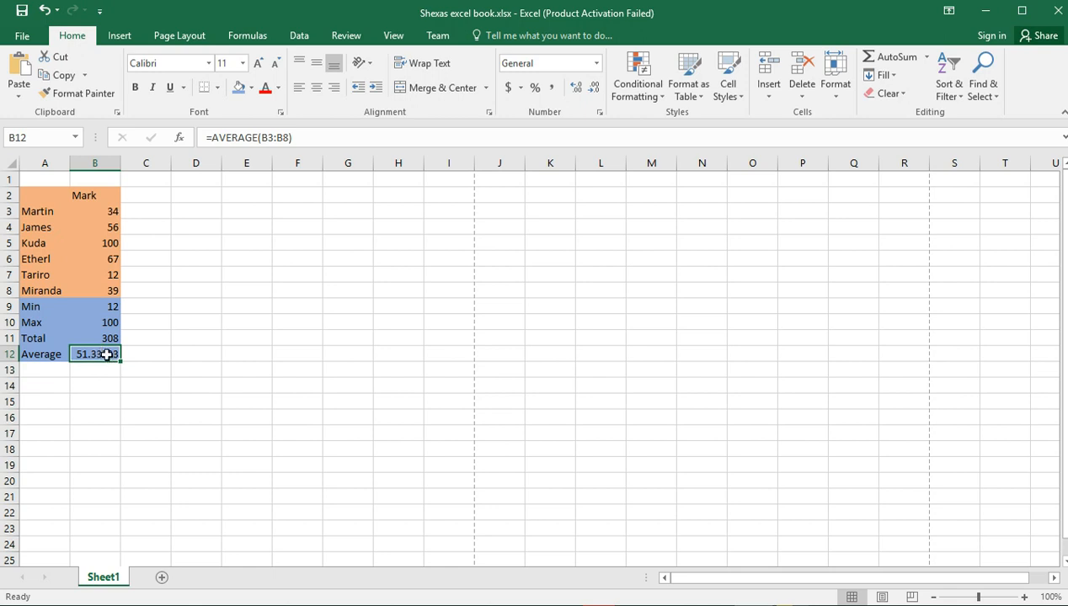
right_click(104, 354)
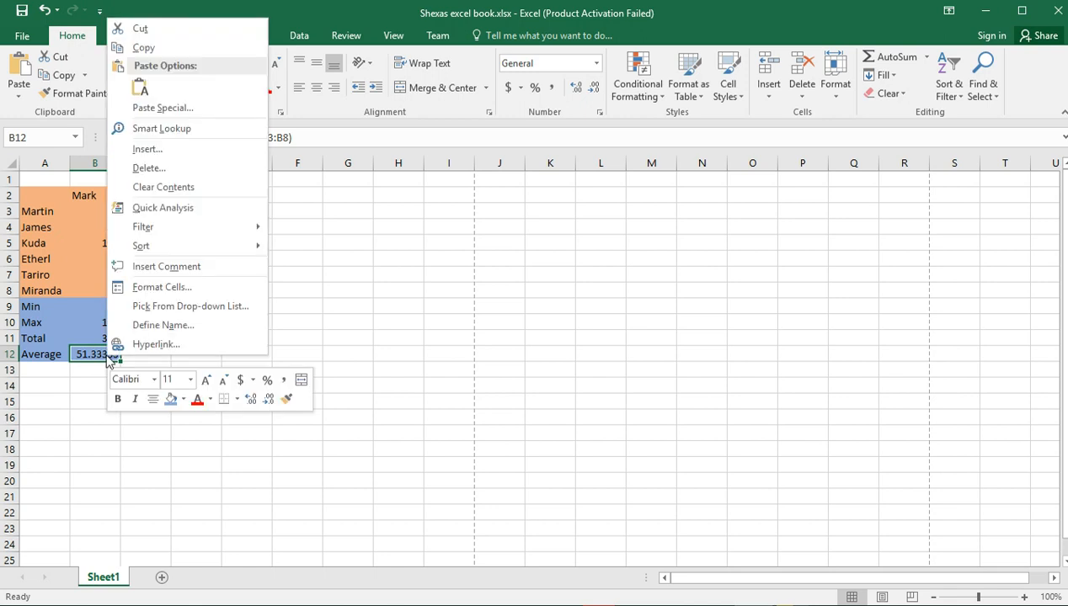
click(171, 287)
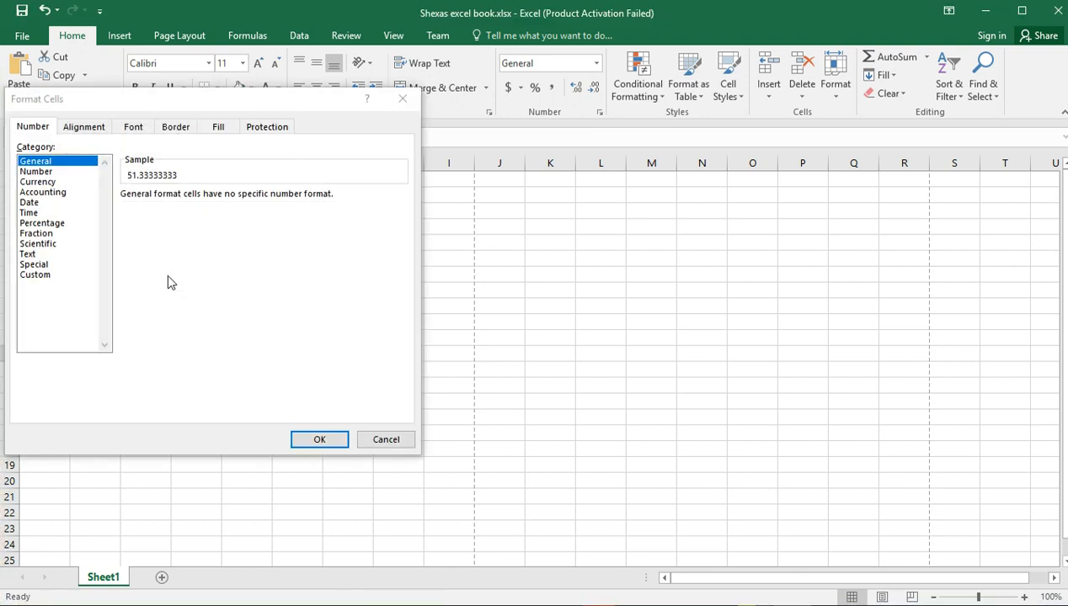
click(37, 172)
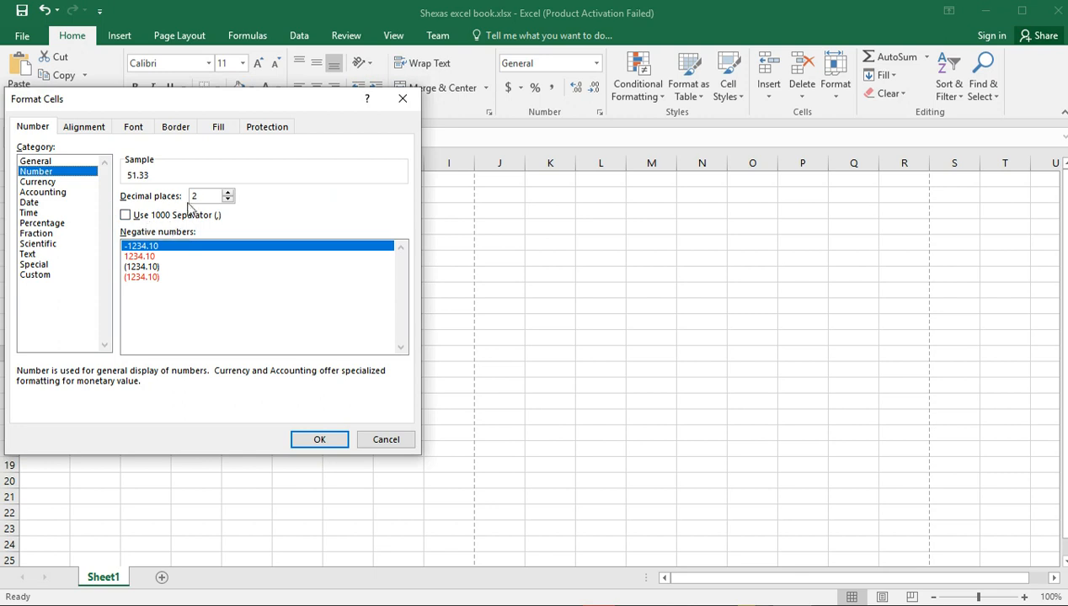
click(227, 199)
click(228, 200)
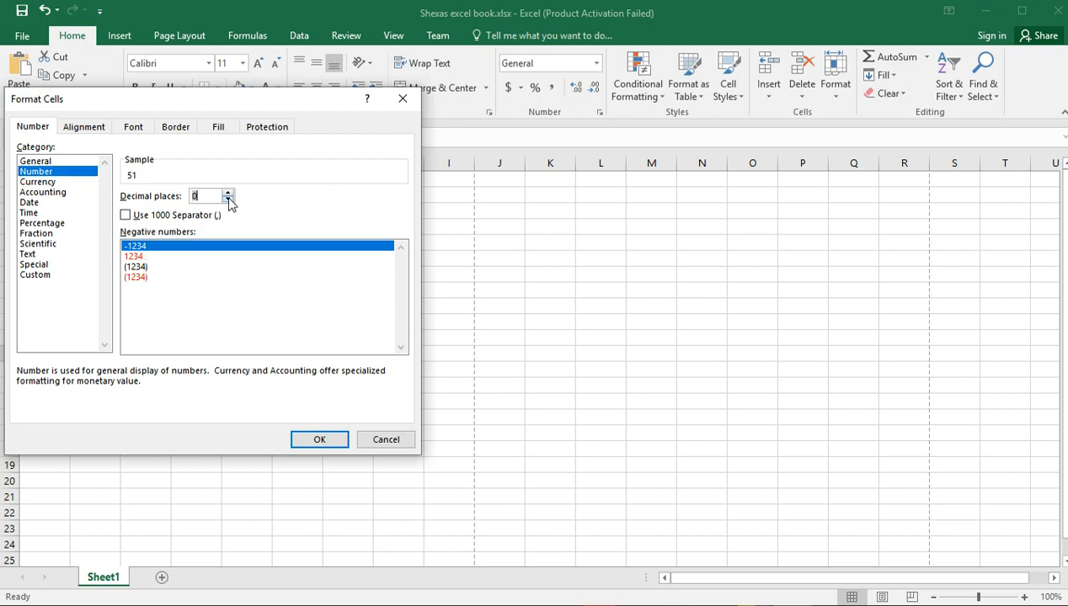
click(320, 441)
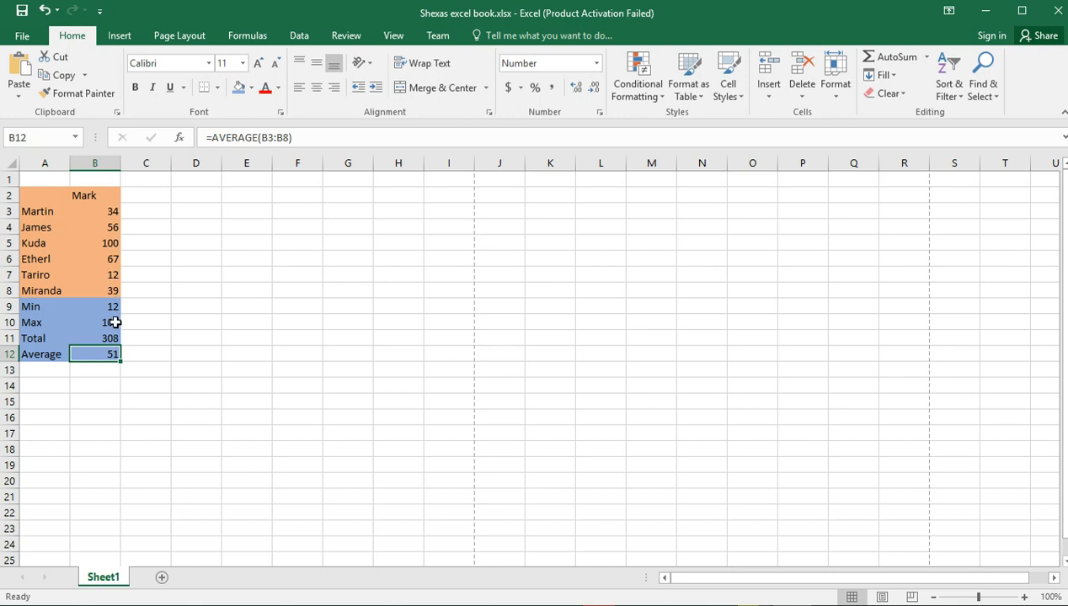
Examine the formulas behind the Min cell B9 and the Total cell B11, keeping both as they are
click(111, 311)
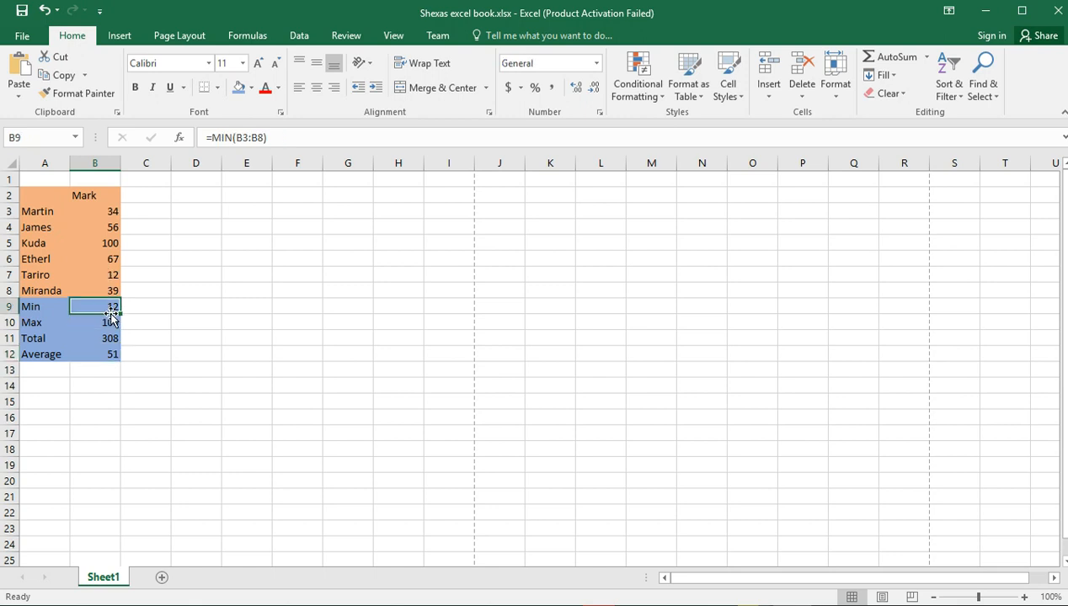
click(250, 137)
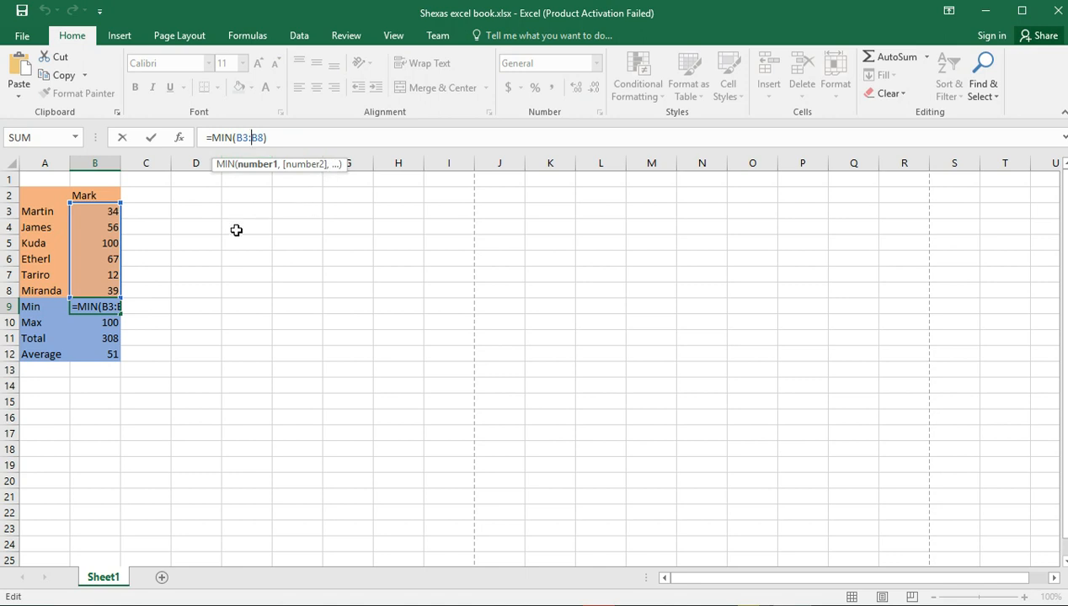
key(Return)
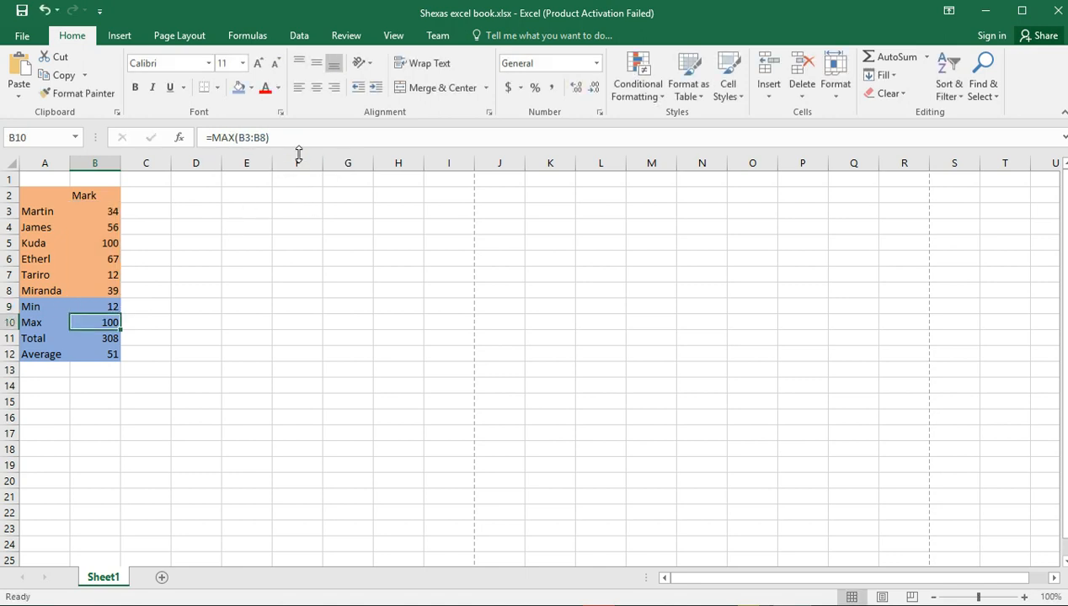
click(105, 341)
double_click(104, 341)
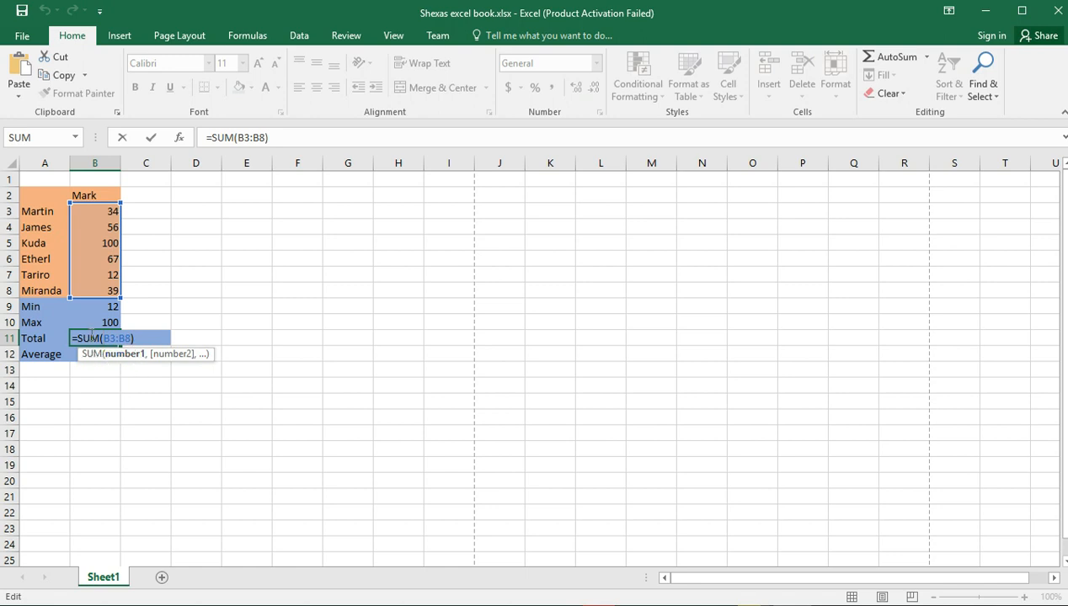
click(41, 307)
click(115, 306)
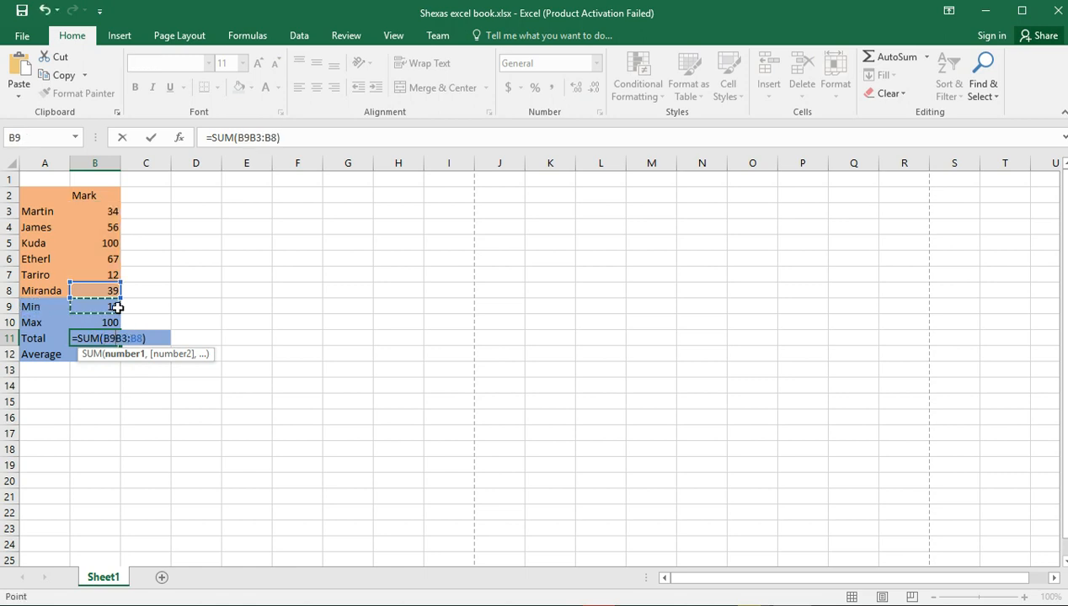
key(BackSpace)
key(BackSpace)
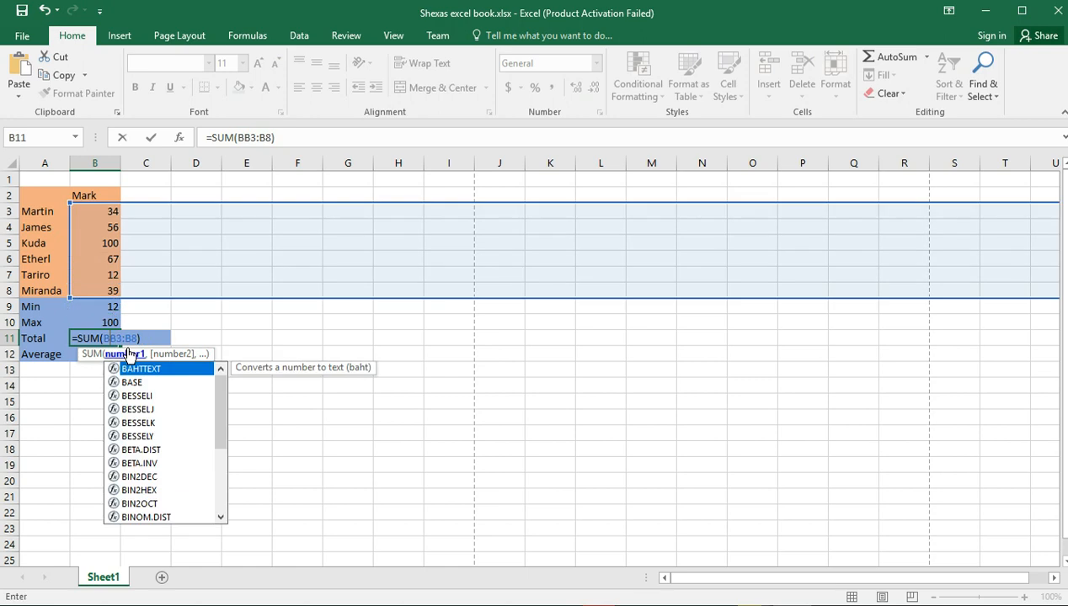
key(Return)
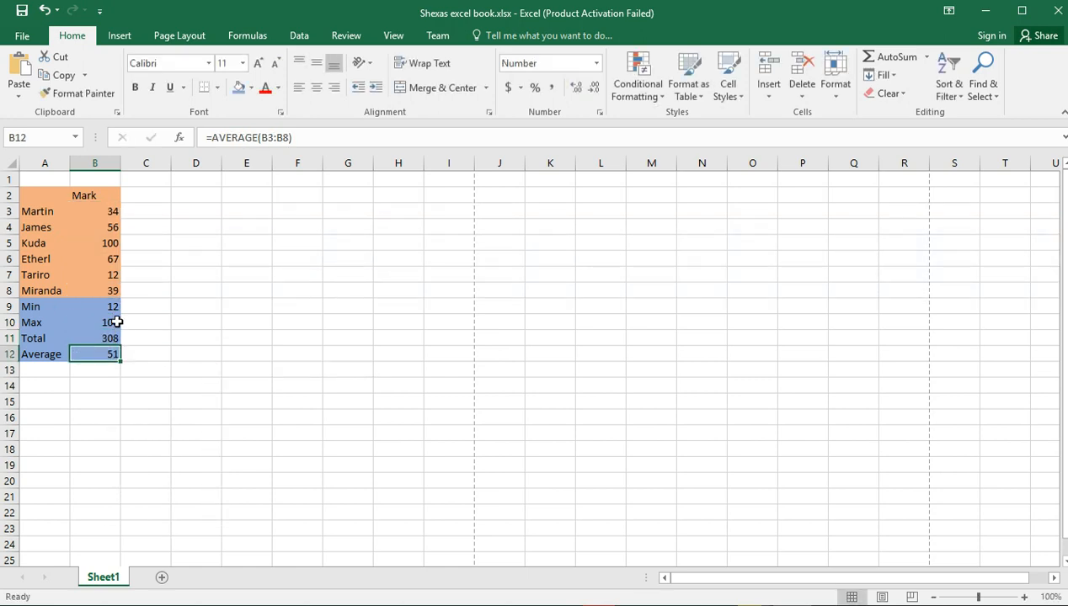
Review the cell ranges used by the MAX formula in B10 and the MIN formula in B9
double_click(118, 322)
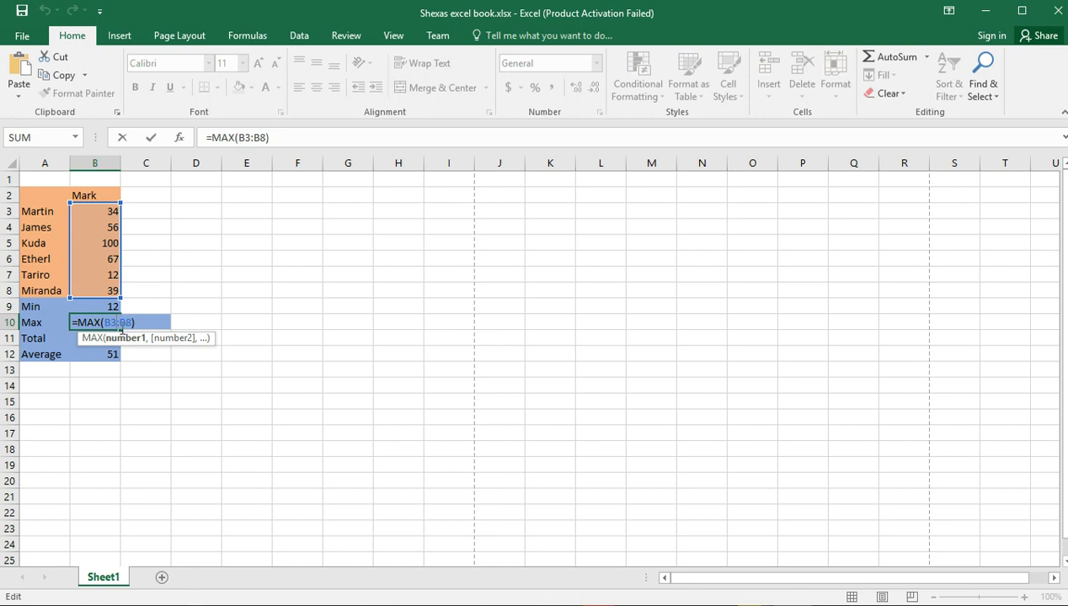
key(Return)
click(117, 308)
double_click(116, 309)
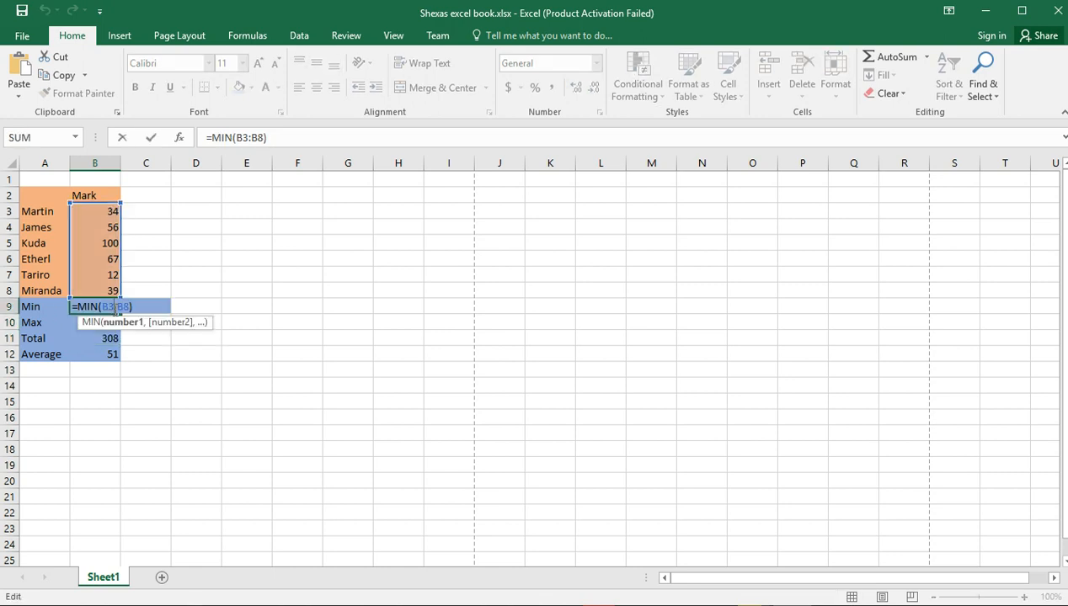
click(297, 137)
key(Return)
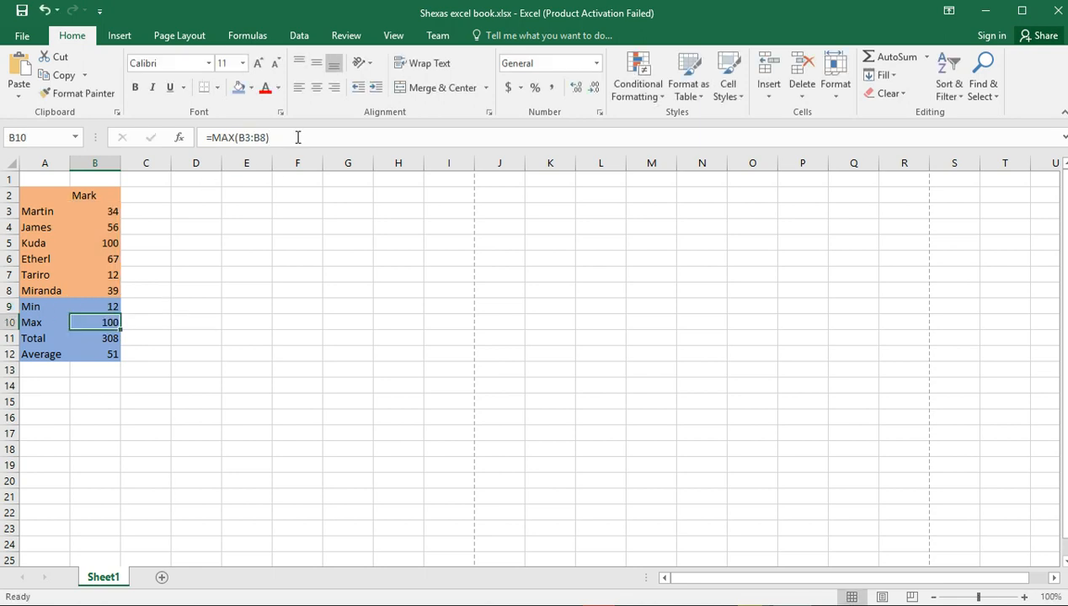
Review the cell range used by the AVERAGE formula in B12
click(106, 353)
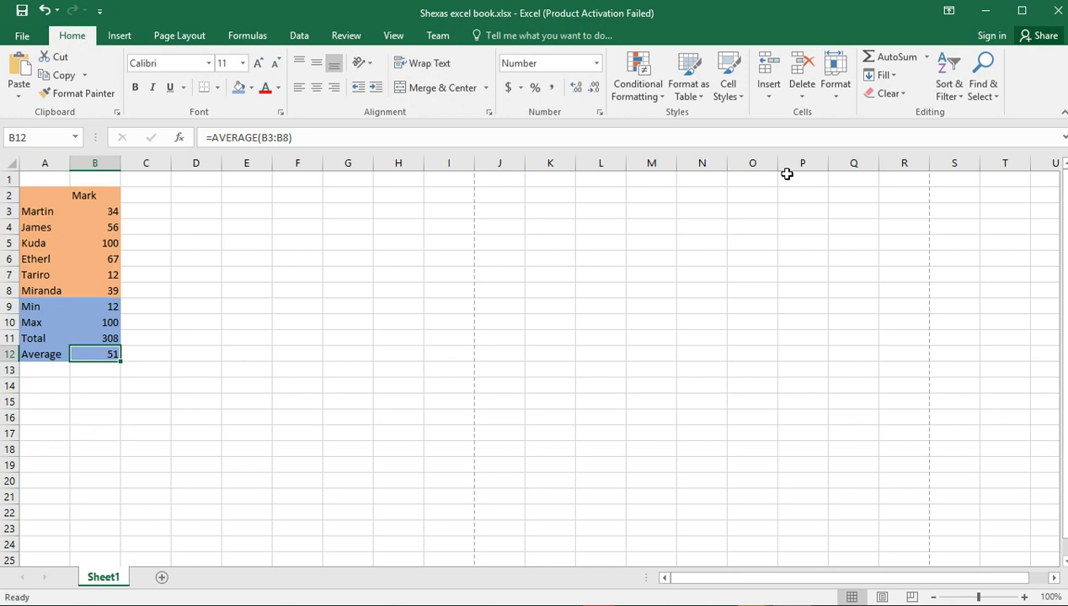
Minimize the workbook, switch to Chrome and replay the YouTube video "How to create a folder, move files into a folder, and zip a folder"
click(982, 15)
mouse_move(579, 599)
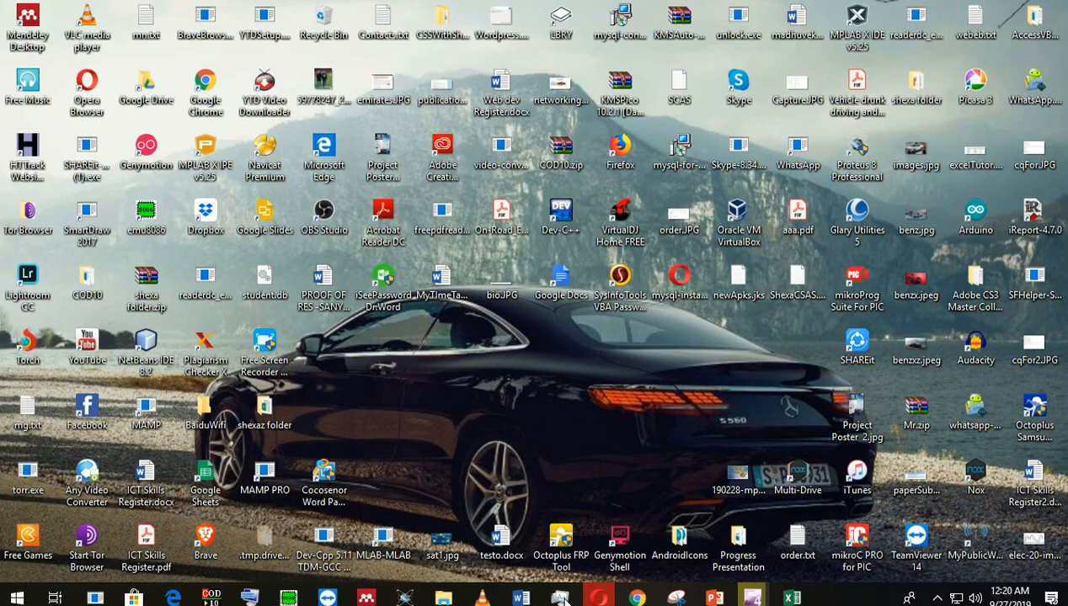
click(638, 593)
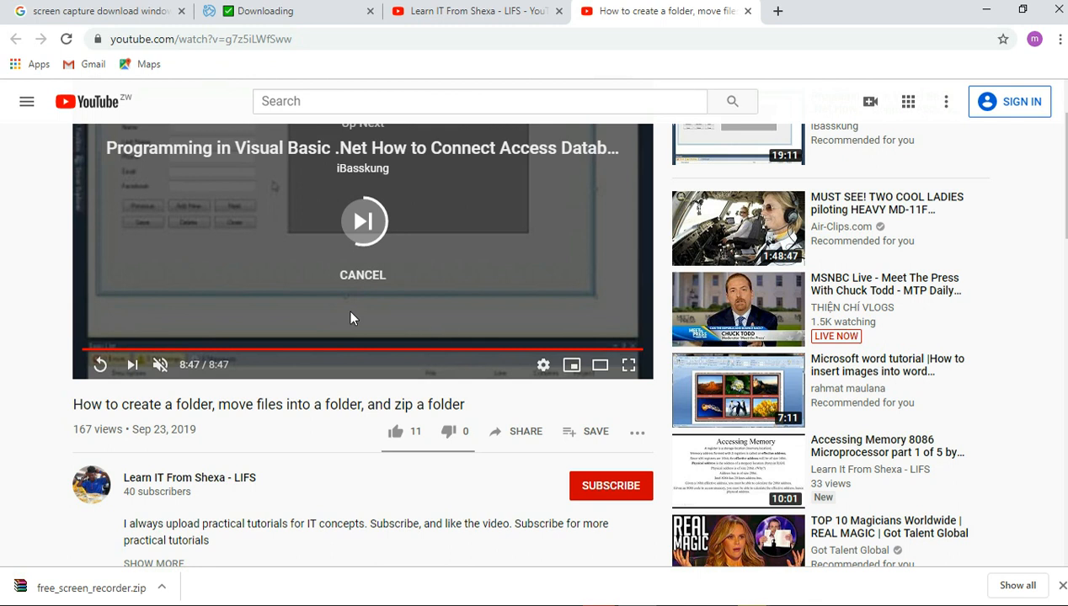
click(101, 365)
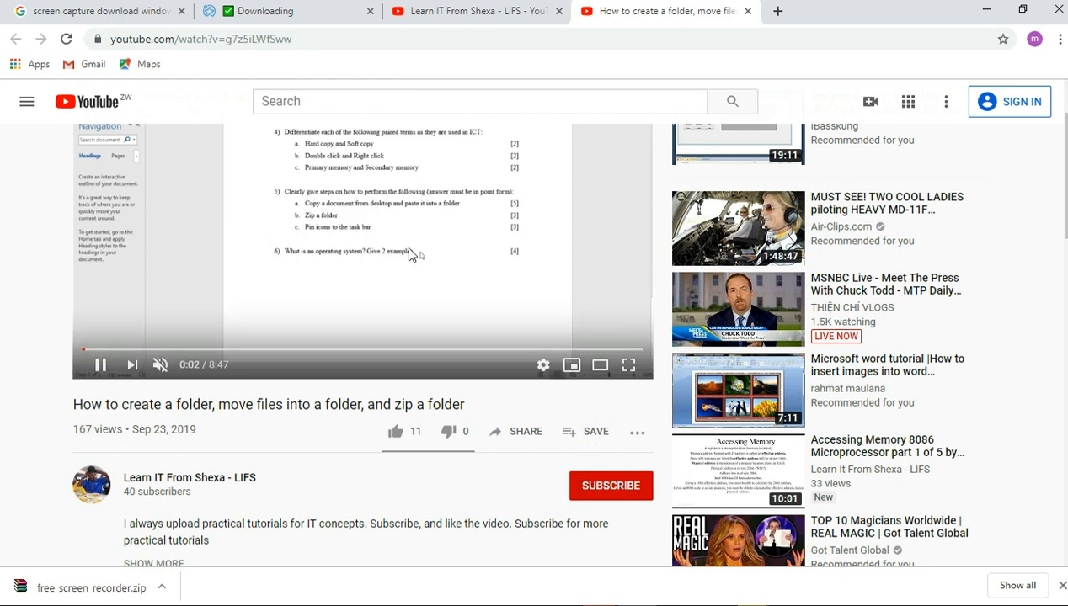
Try to subscribe to the Learn IT From Shexa - LIFS channel without signing in, and dismiss the sign-in prompt
click(611, 488)
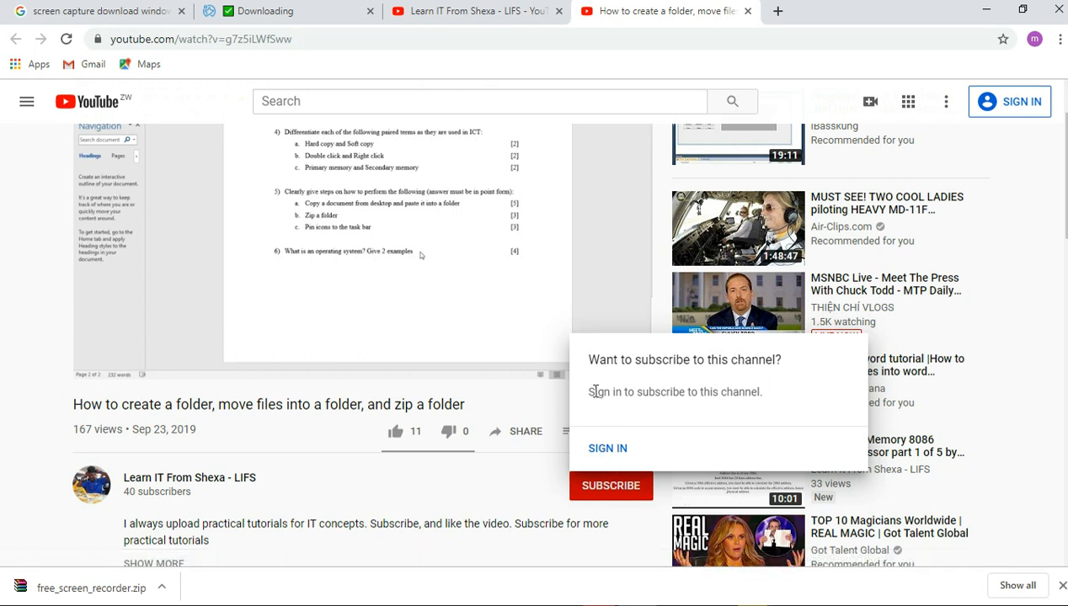
click(625, 483)
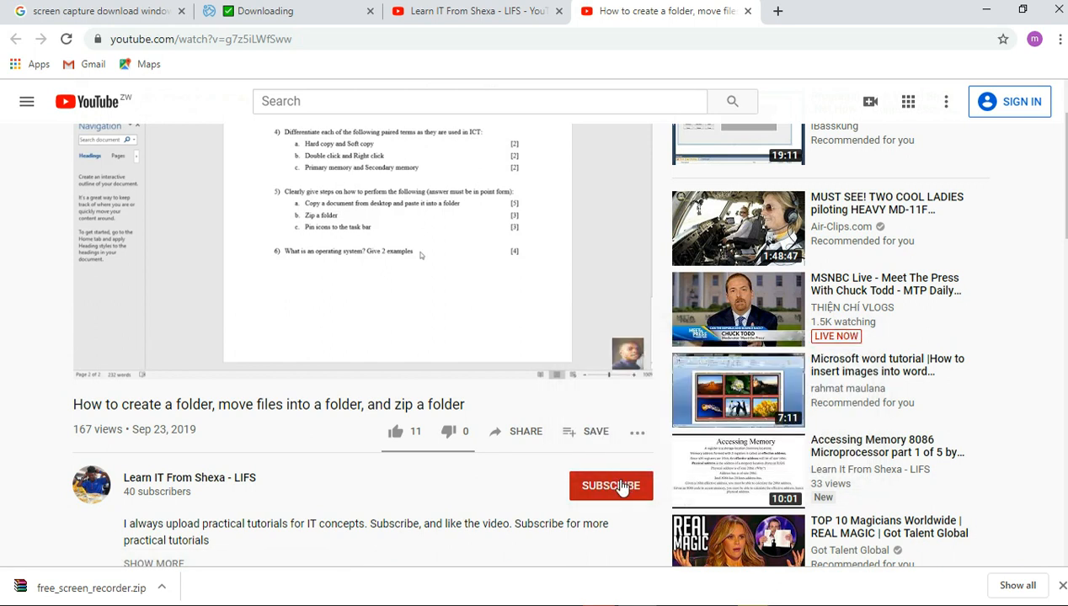
Switch back to the Shexas excel book.xlsx workbook in Excel
mouse_move(466, 592)
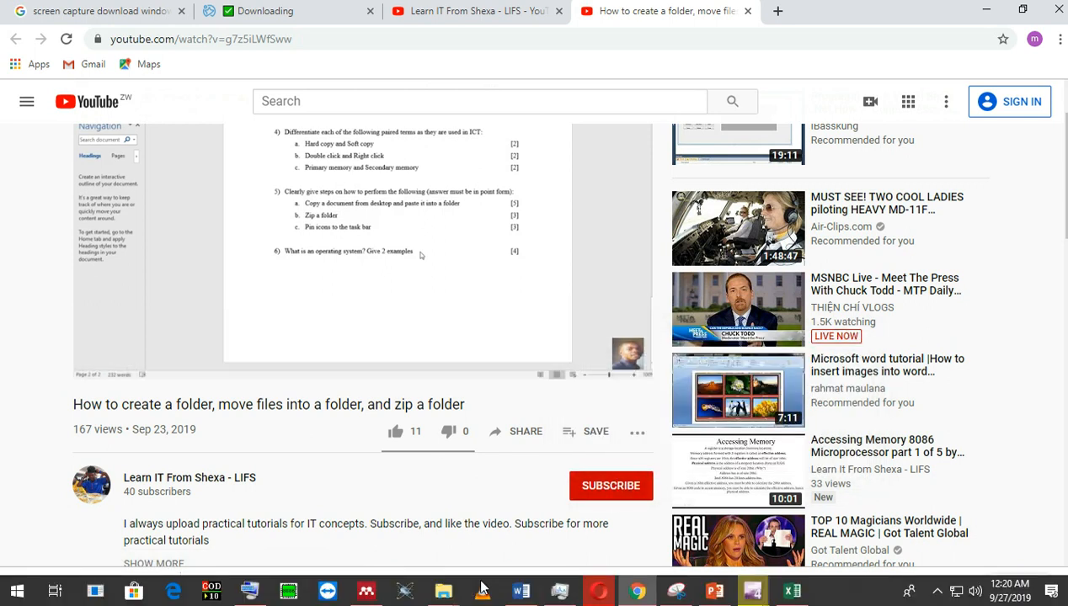
mouse_move(656, 594)
mouse_move(559, 592)
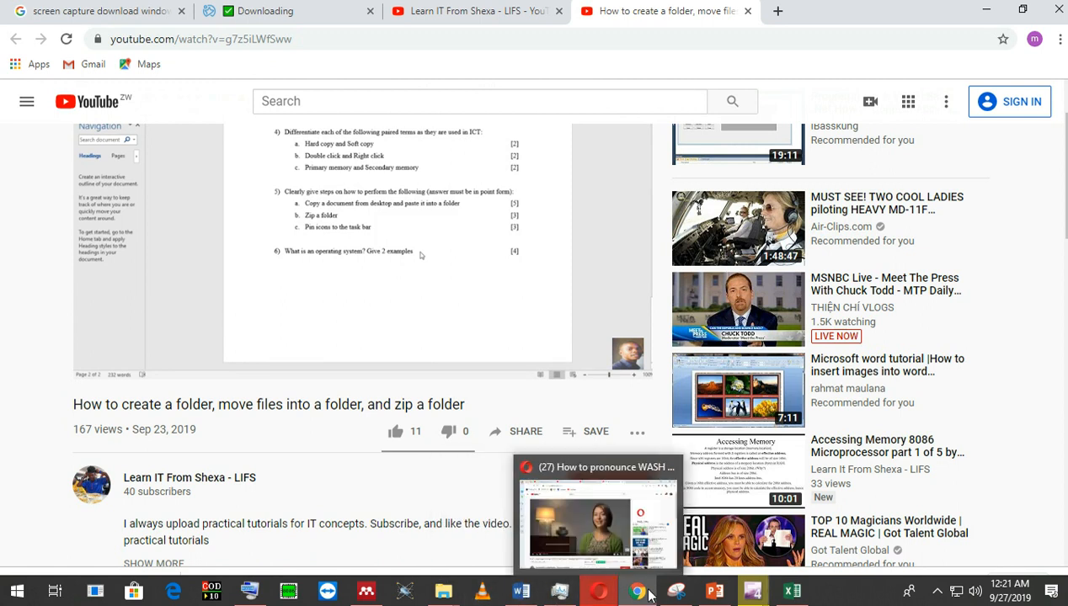
click(795, 593)
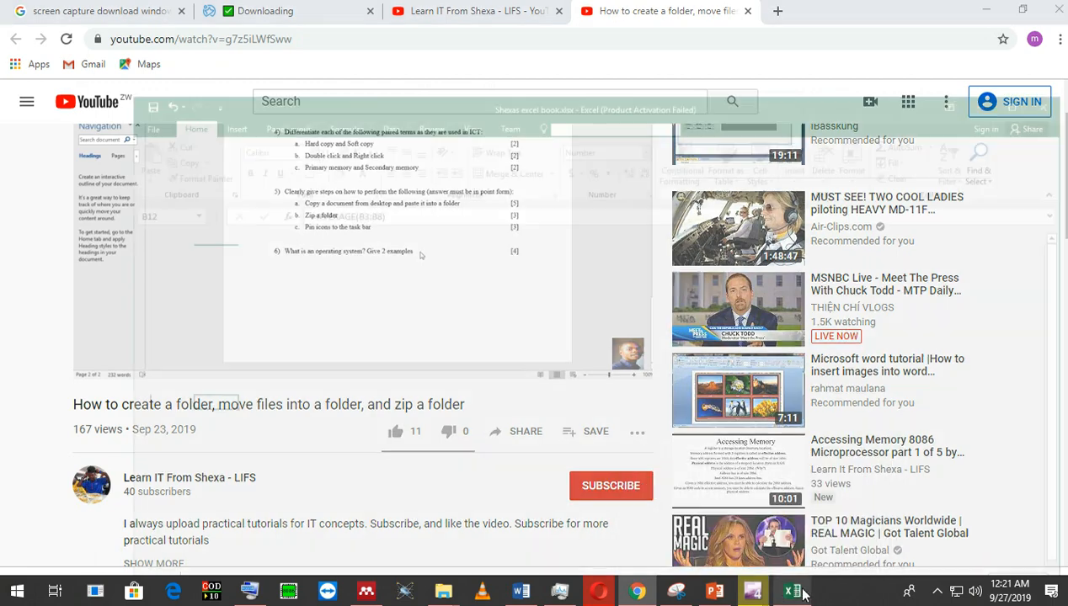